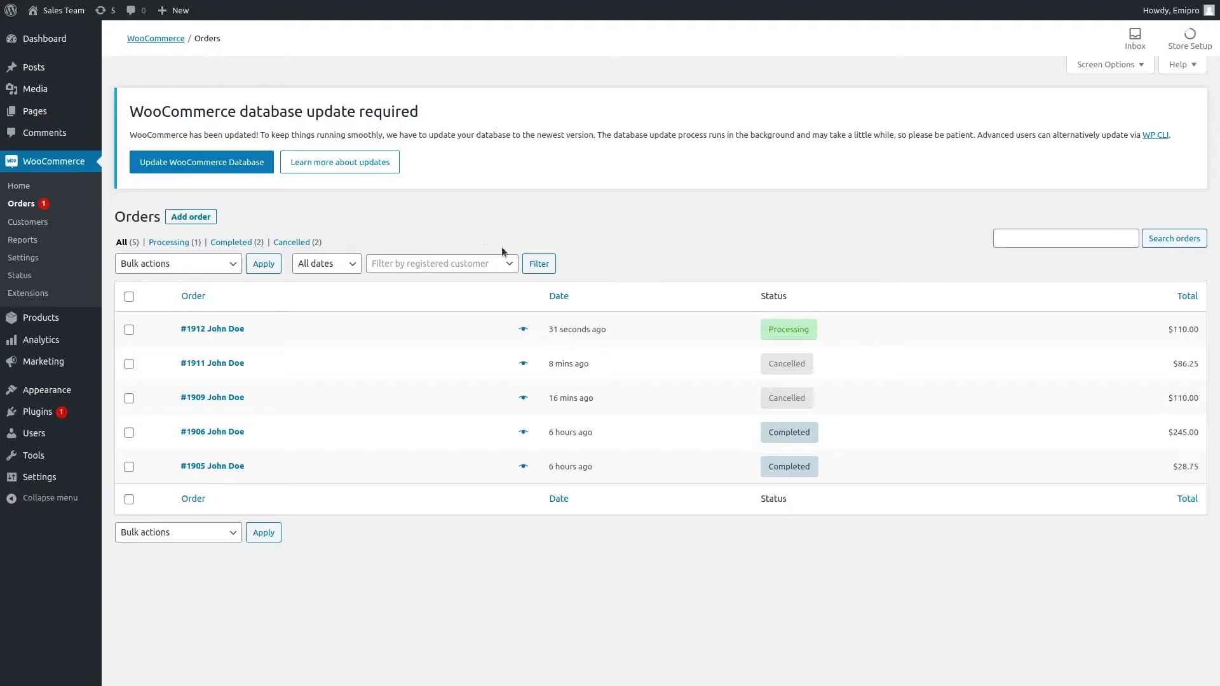
- Open WooCommerce order #1912 and scroll down to its Refund button
click(205, 335)
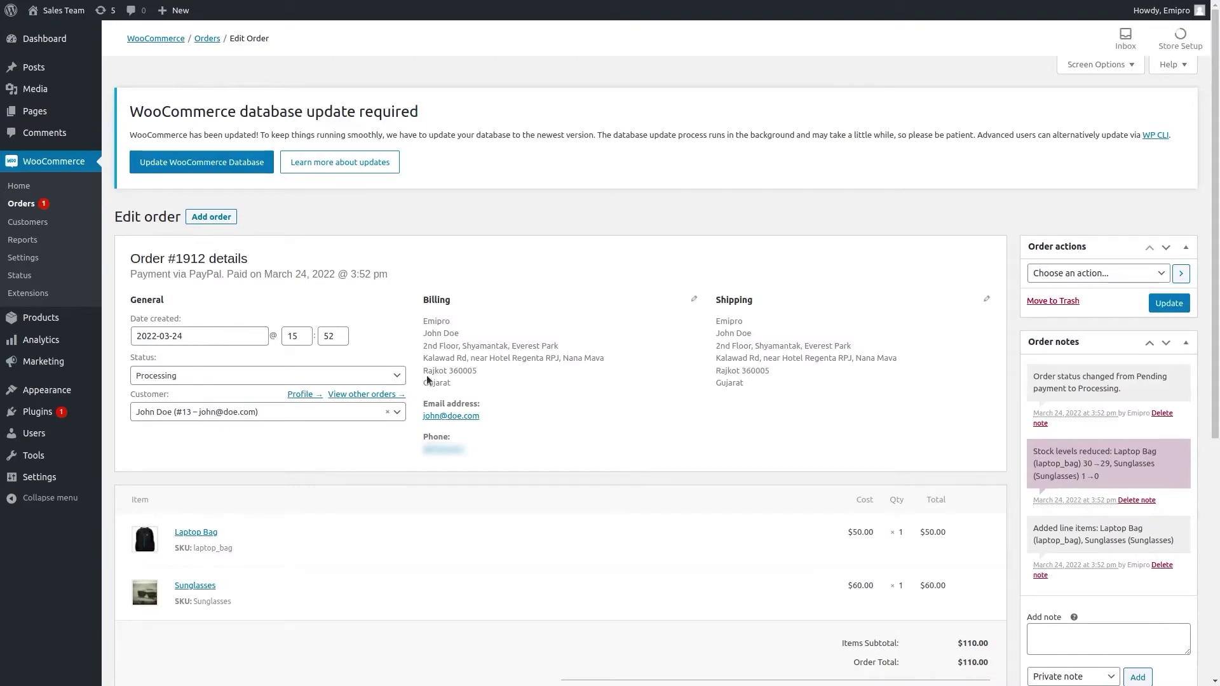
scroll(427, 380, down, 3)
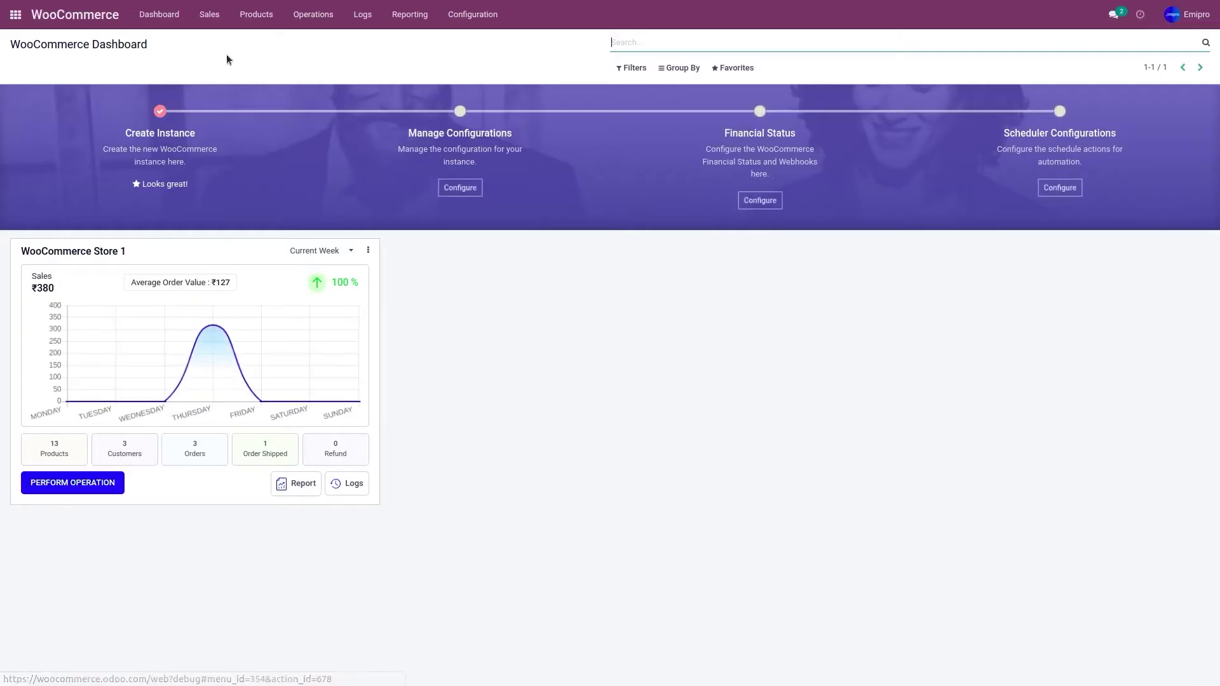
- Open invoice INV/2022/00027 of sales order WOO1912 and start a credit note for it
click(207, 14)
click(216, 60)
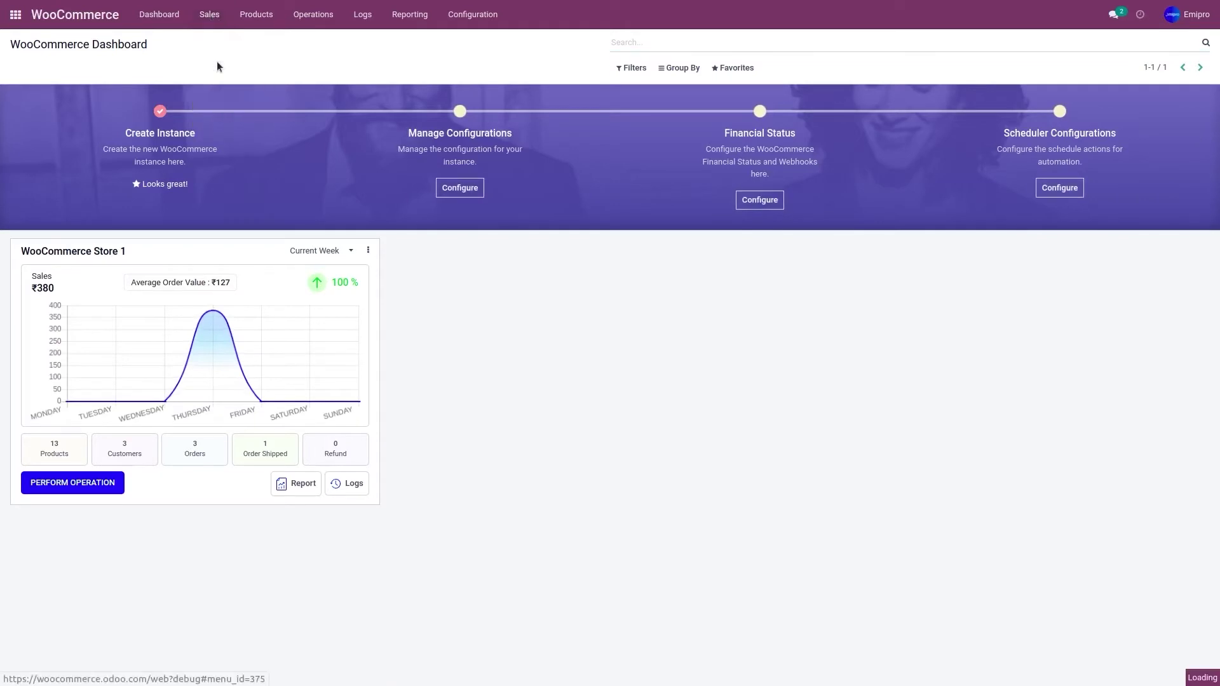
click(51, 132)
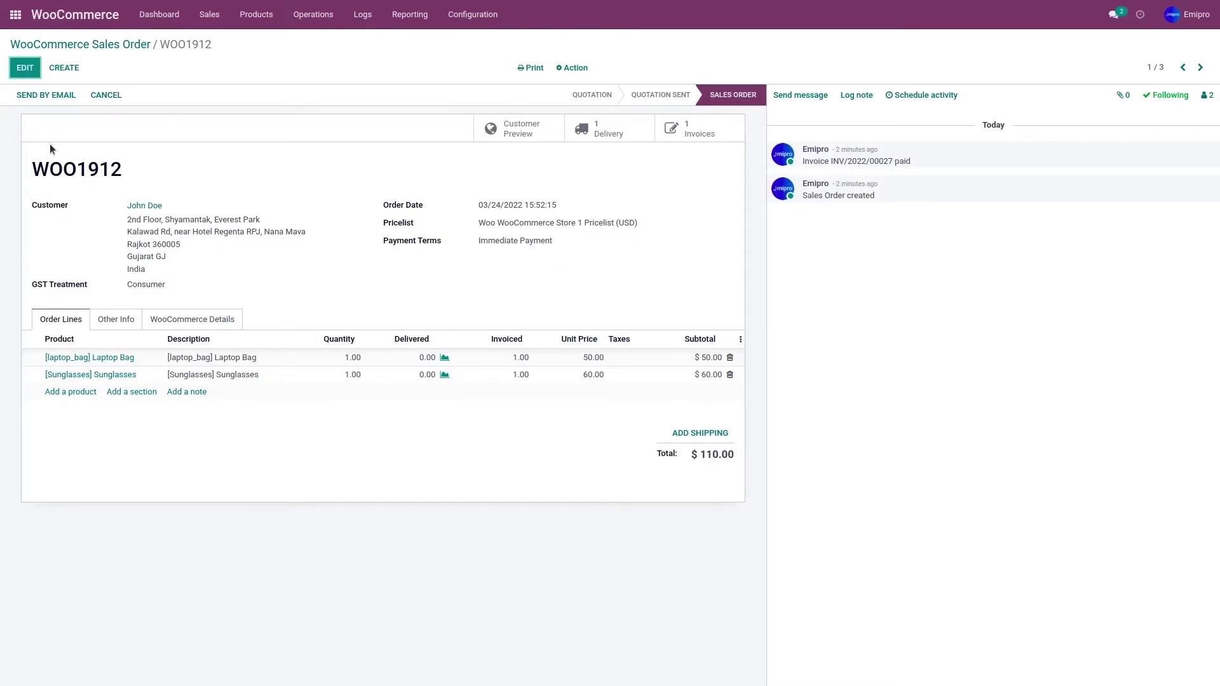
click(685, 141)
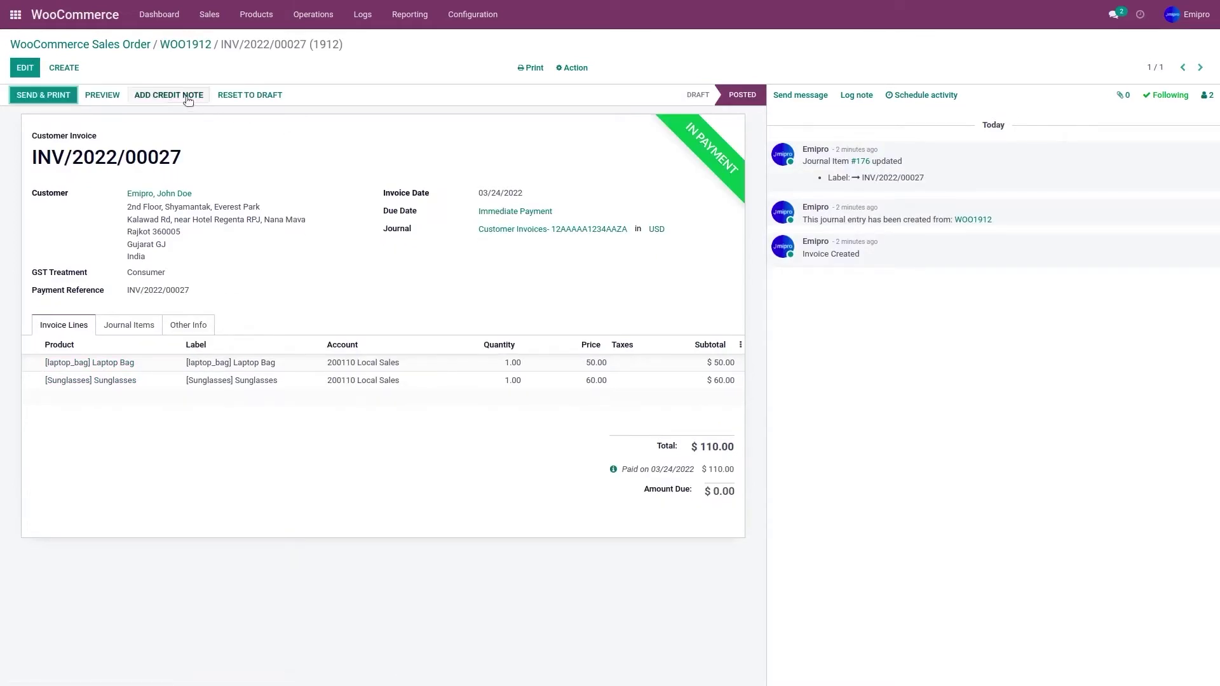
click(188, 97)
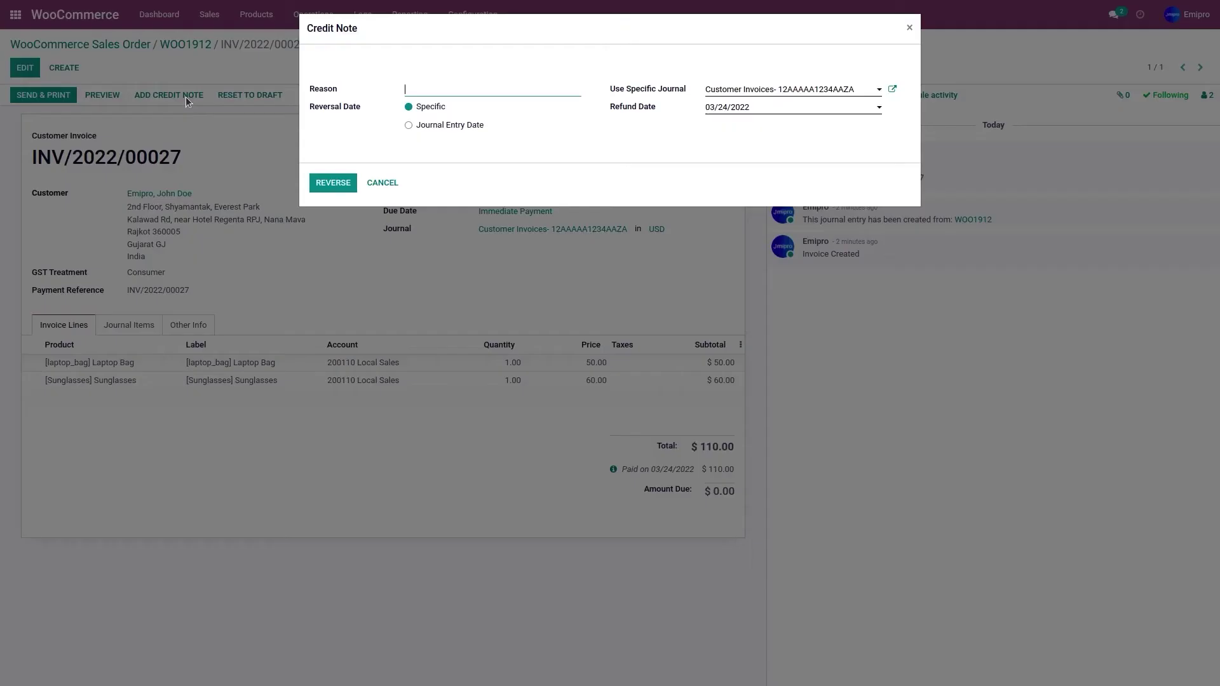
- Create and confirm a $110.00 credit note reversing INV/2022/00027 with reason 'Defective Product'
text(Defective Product)
click(340, 181)
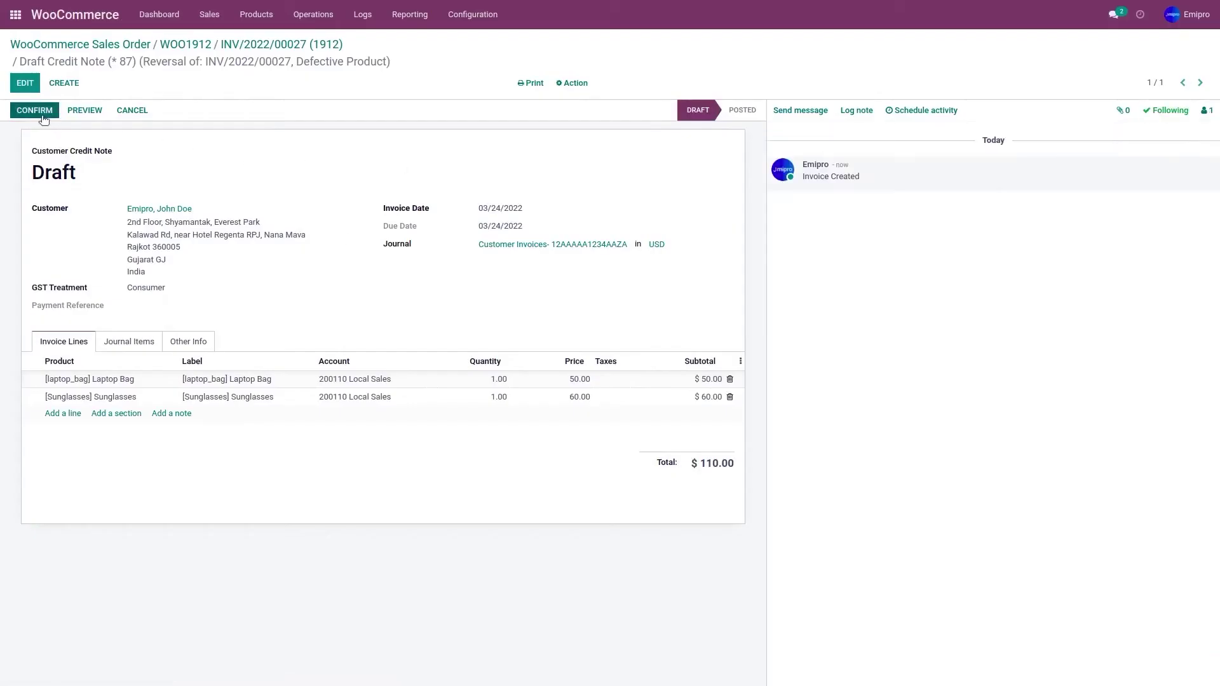
click(41, 116)
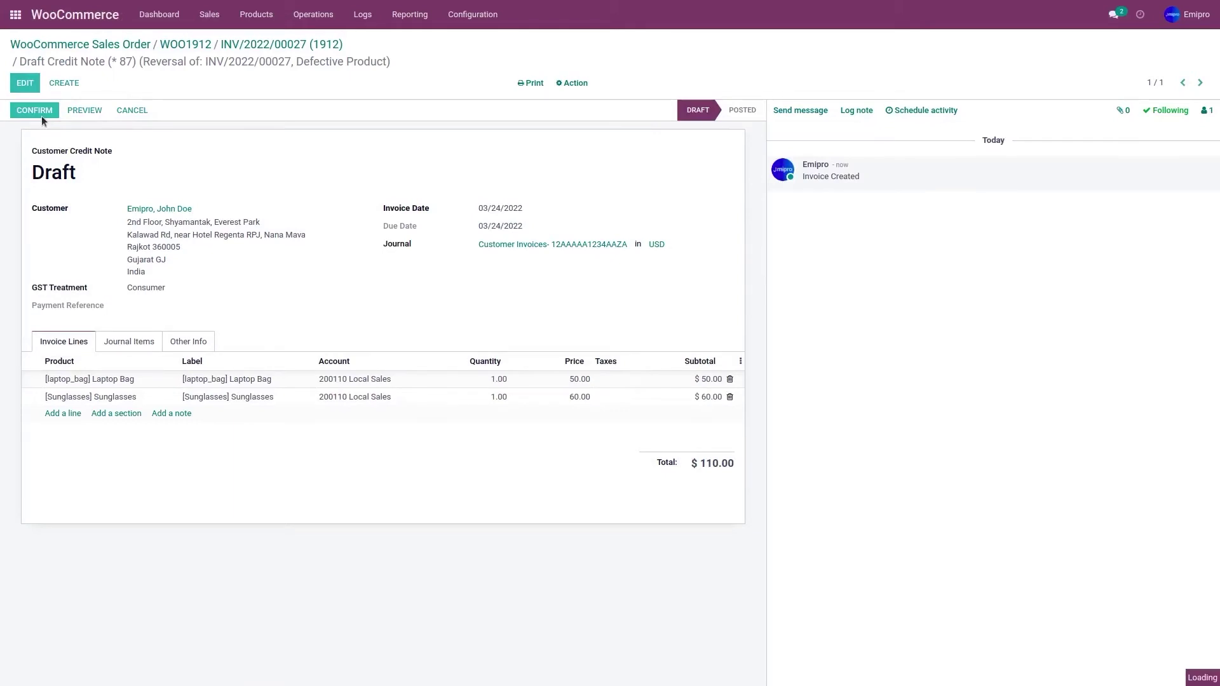
- Pay credit note RINV/2022/00007 ($110.00, Bank journal) and push the refund to WooCommerce
click(150, 117)
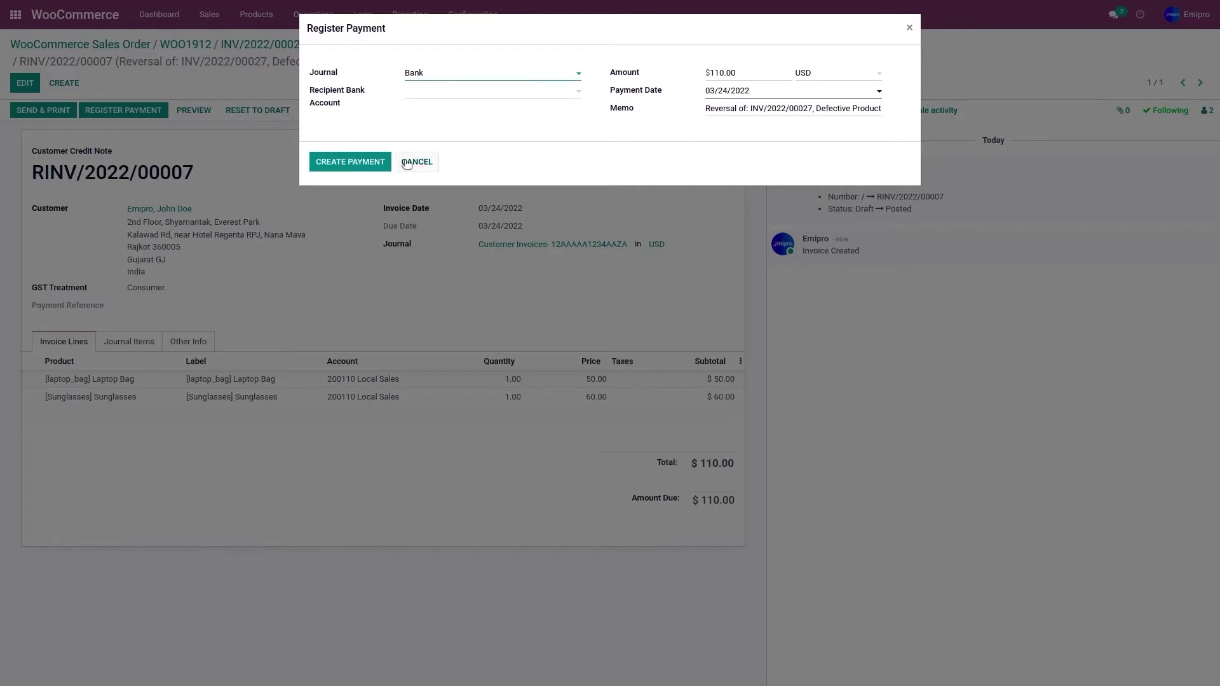
click(436, 99)
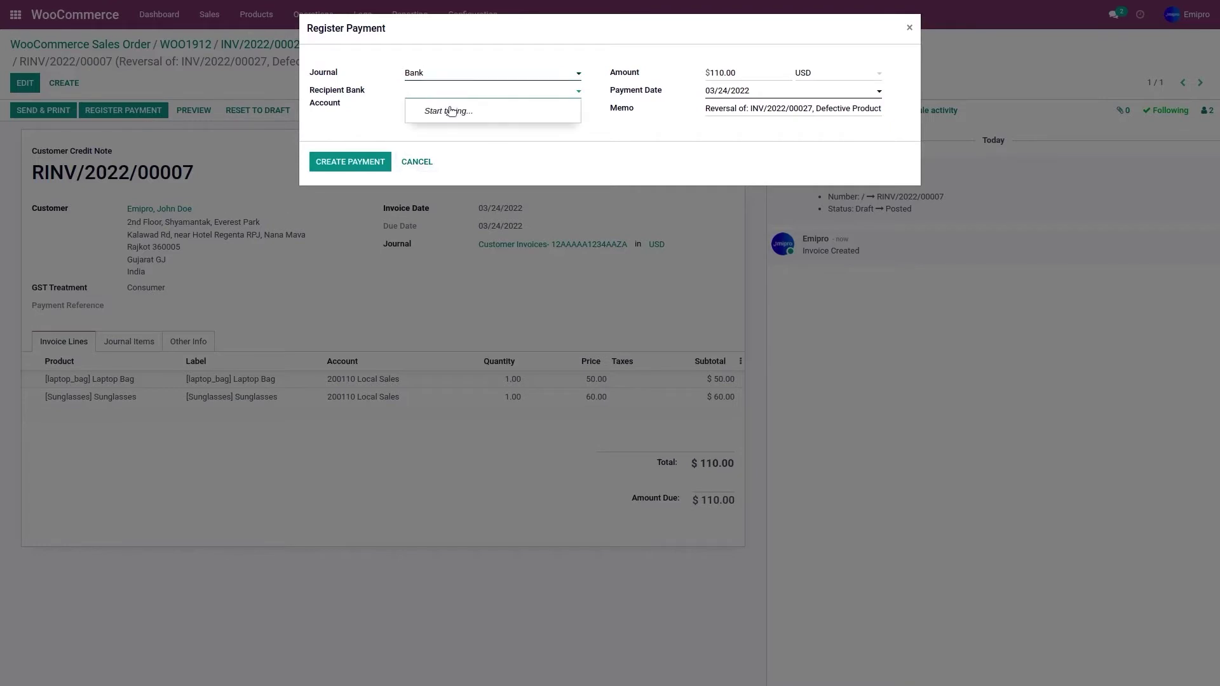
click(363, 164)
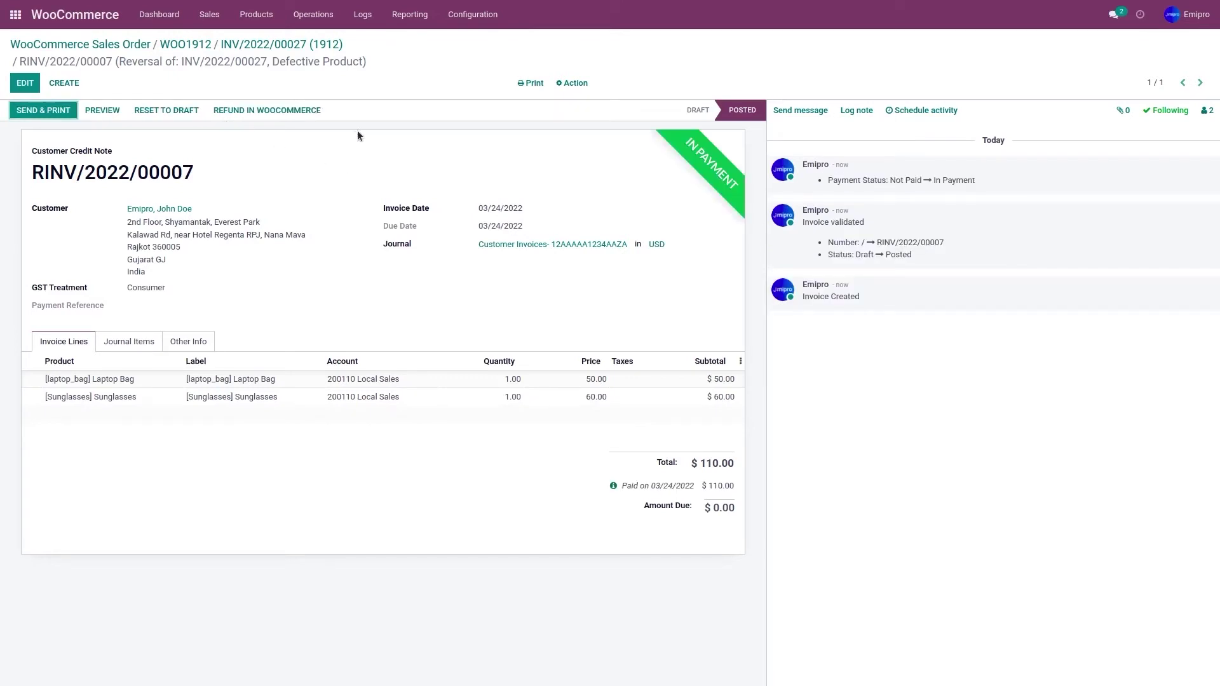
click(289, 111)
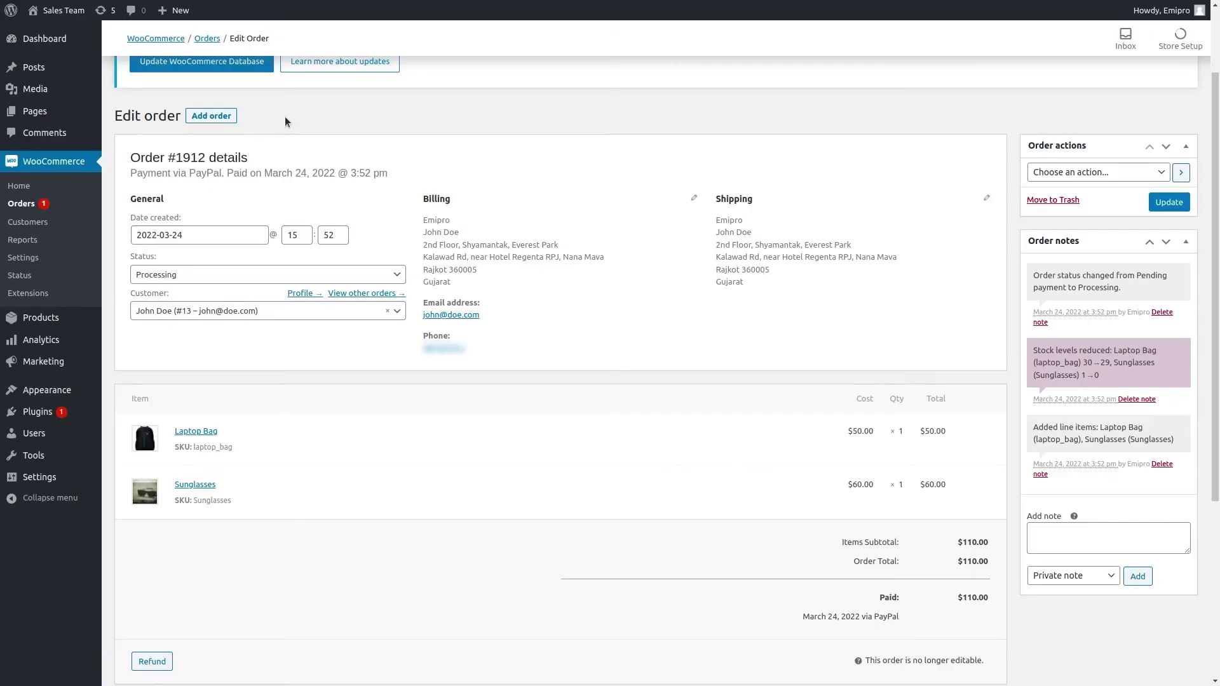
- Reload the WooCommerce Orders list to confirm #1912 is Refunded with a $0.00 total
click(41, 205)
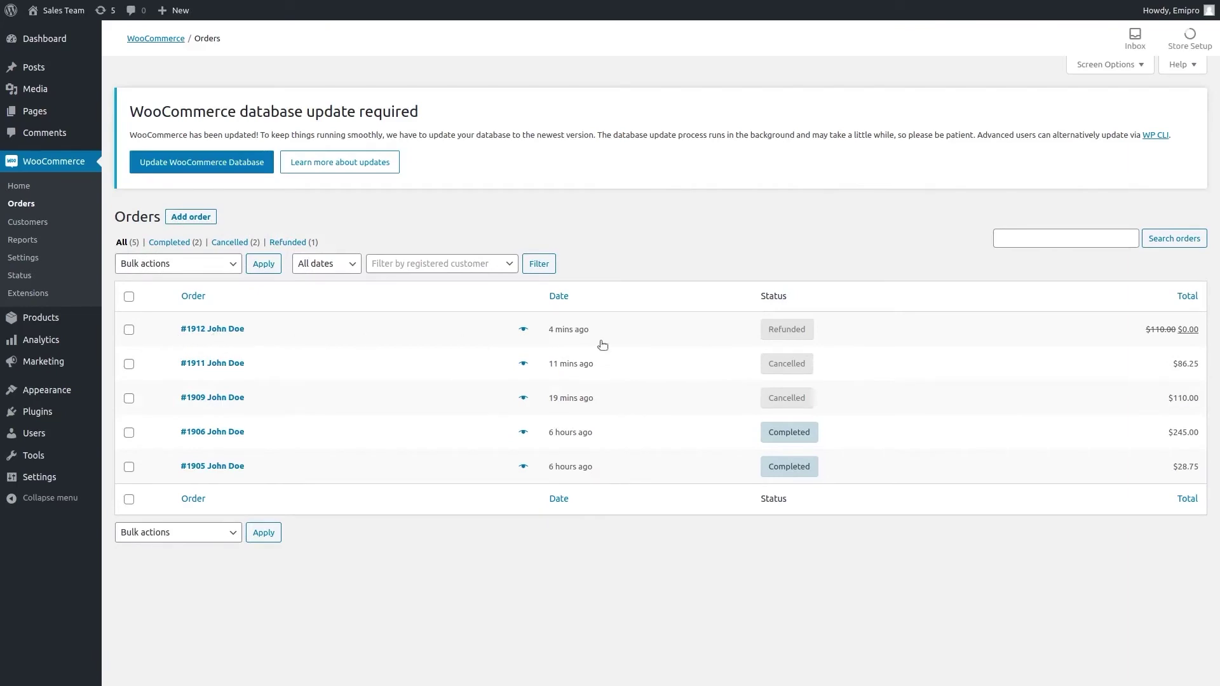
mouse_move(795, 338)
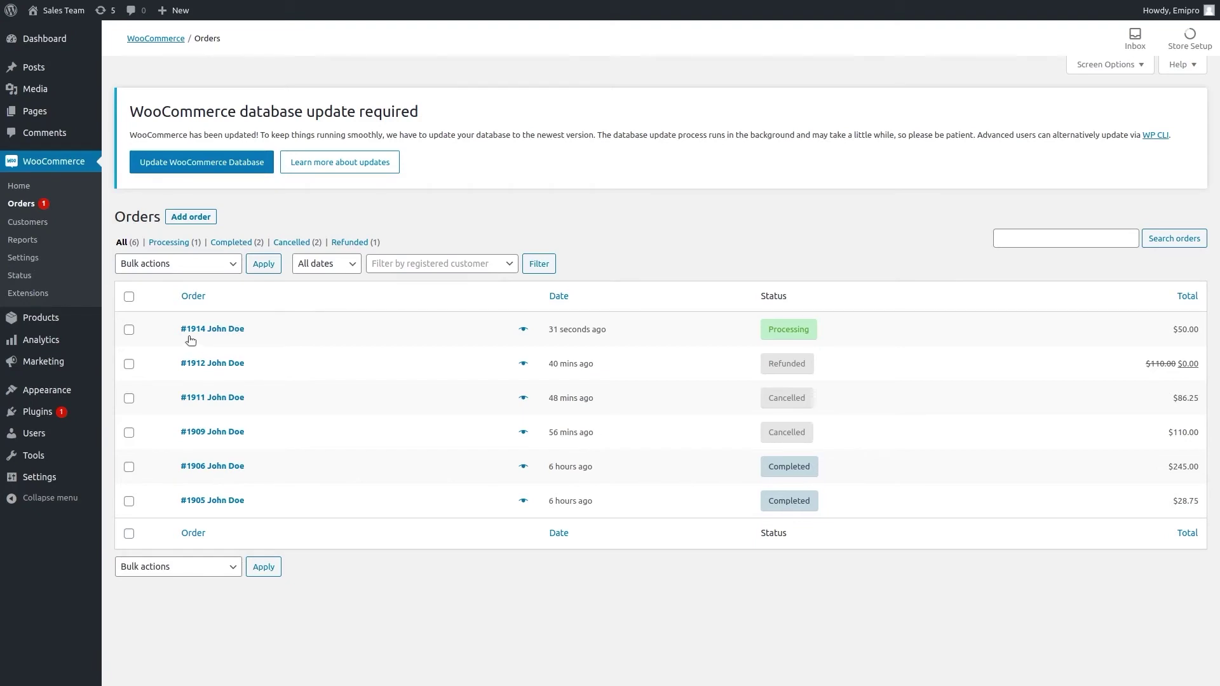
- Review WooCommerce order #1914, a $50.00 Laptop Bag order still Processing
click(201, 335)
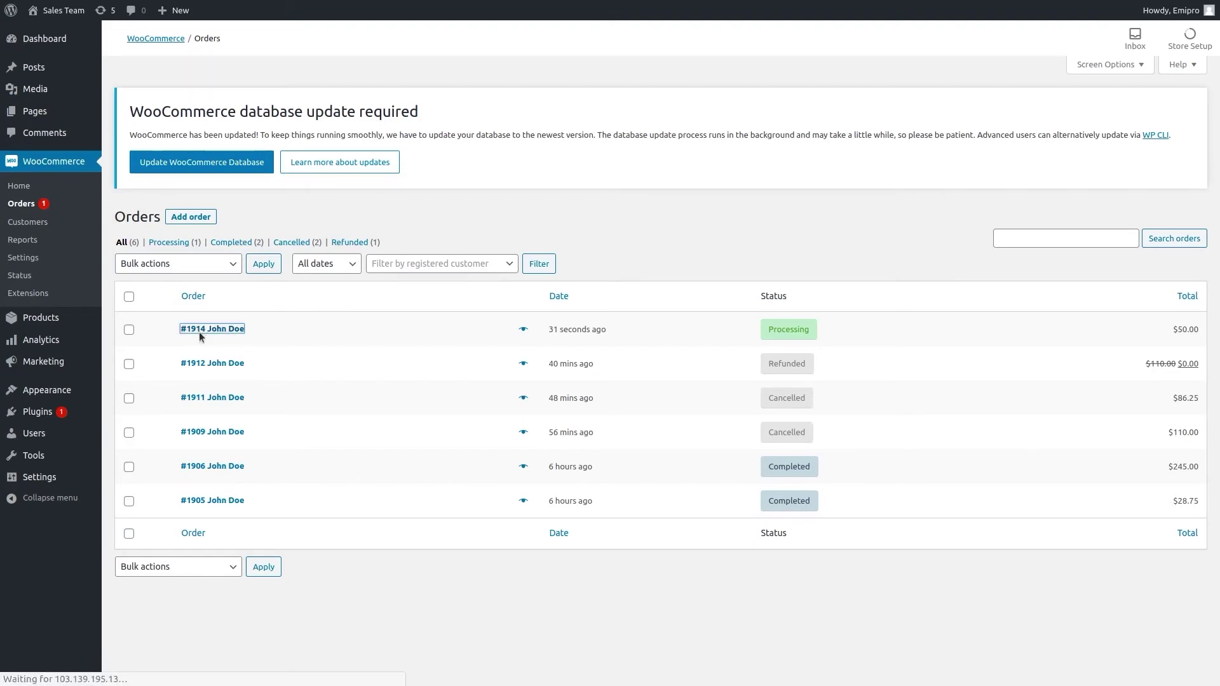
scroll(525, 371, down, 3)
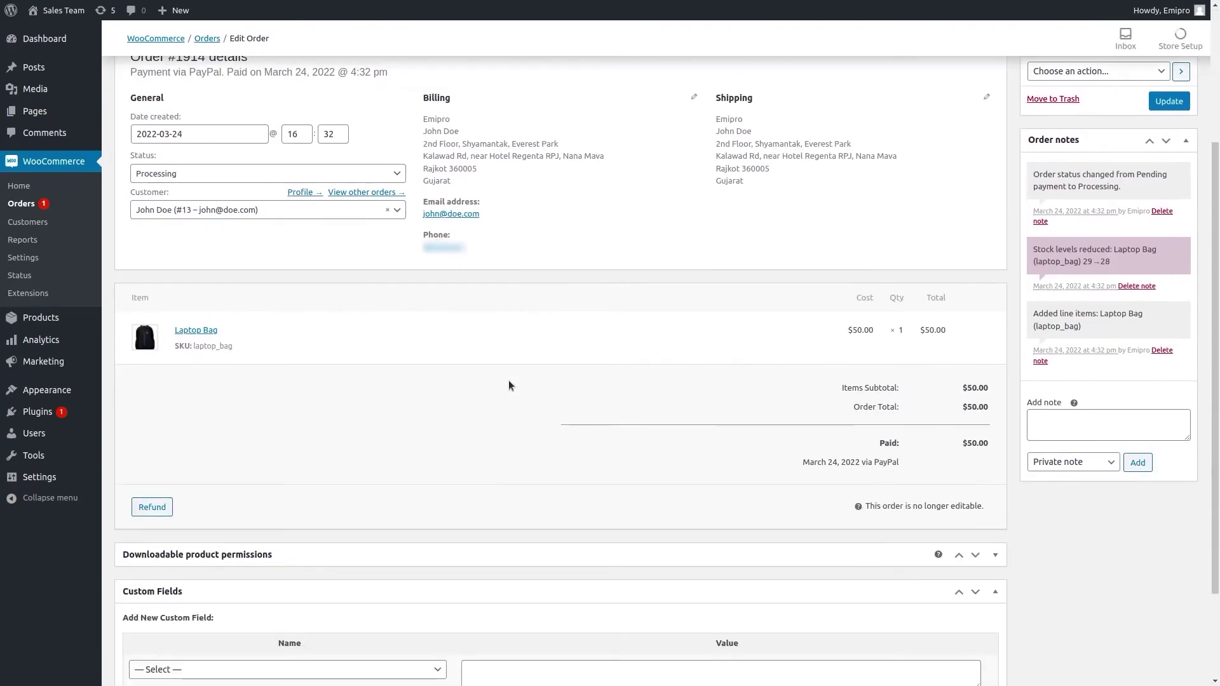
scroll(508, 381, up, 3)
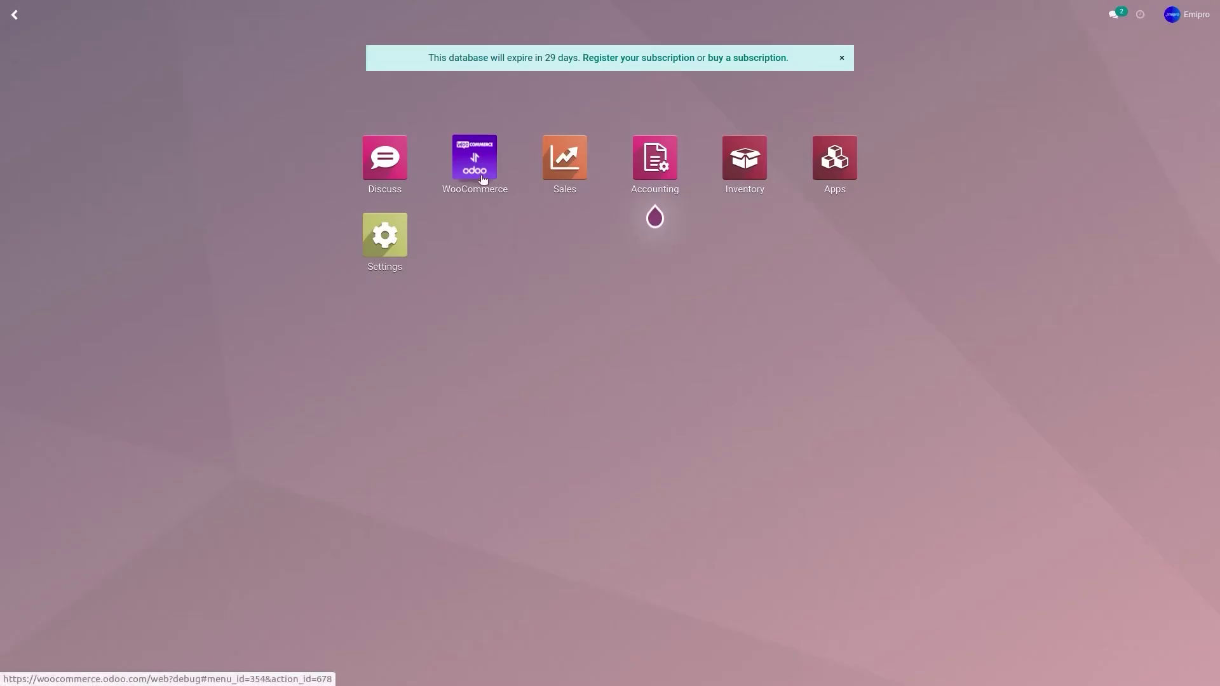
- Open sales order WOO1914 from Odoo's WooCommerce sales order list
click(485, 178)
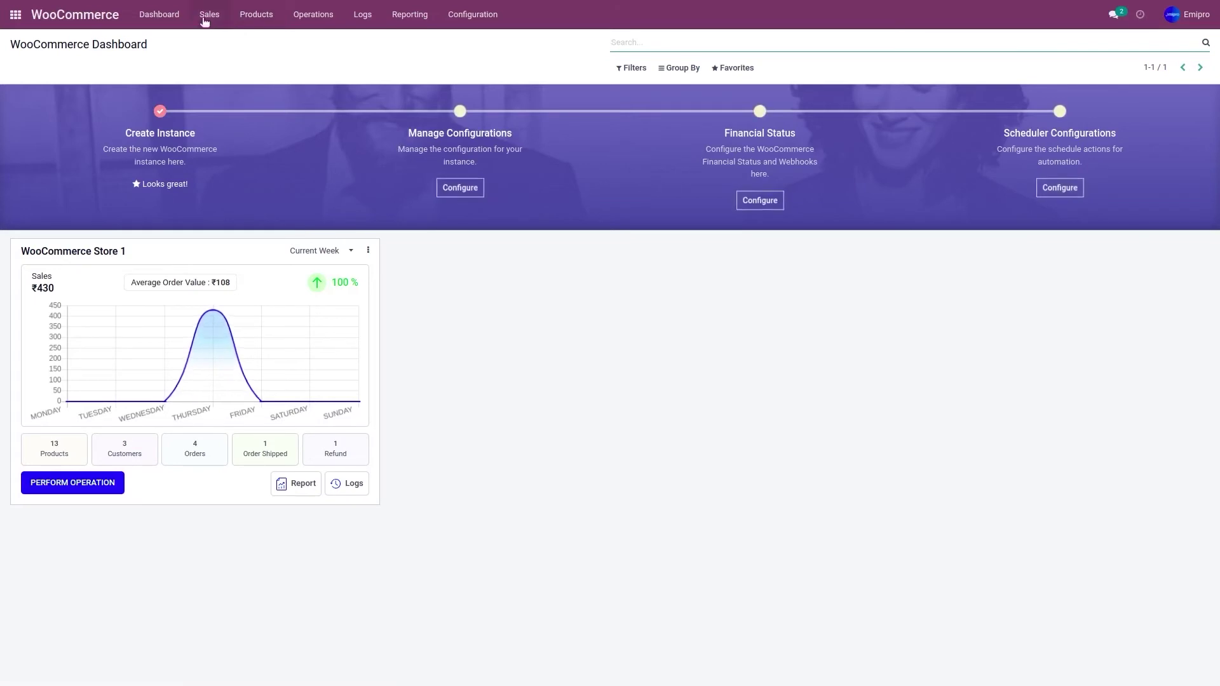
click(202, 21)
click(227, 57)
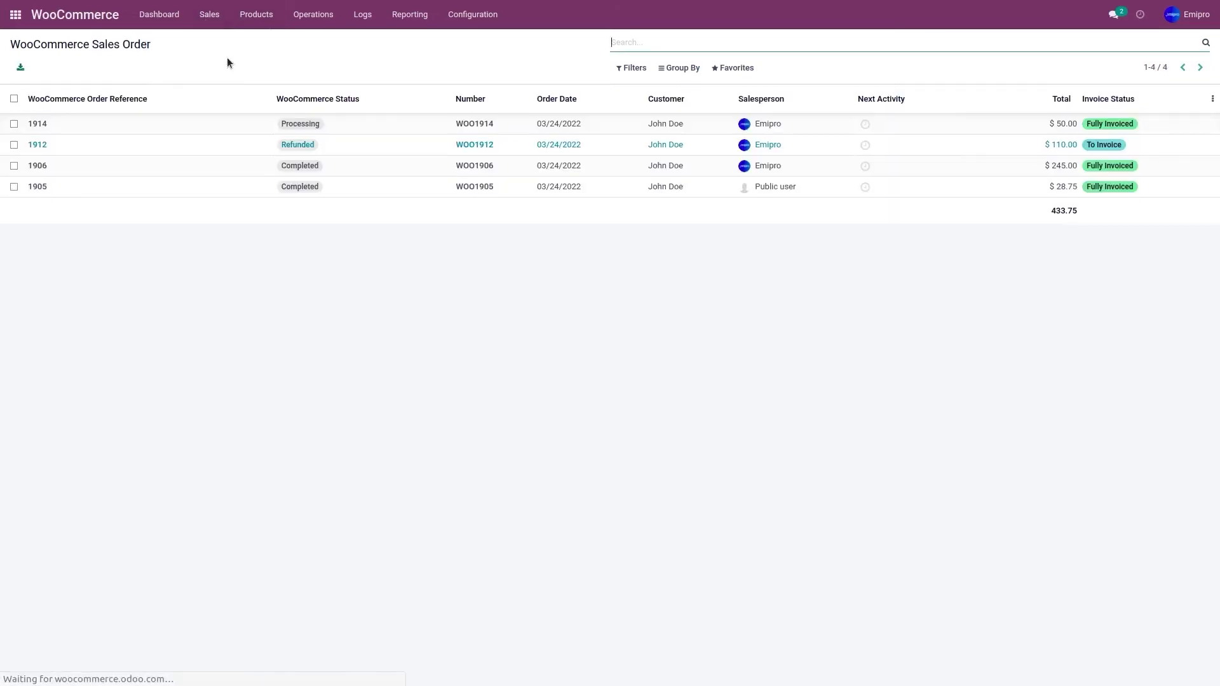
click(99, 132)
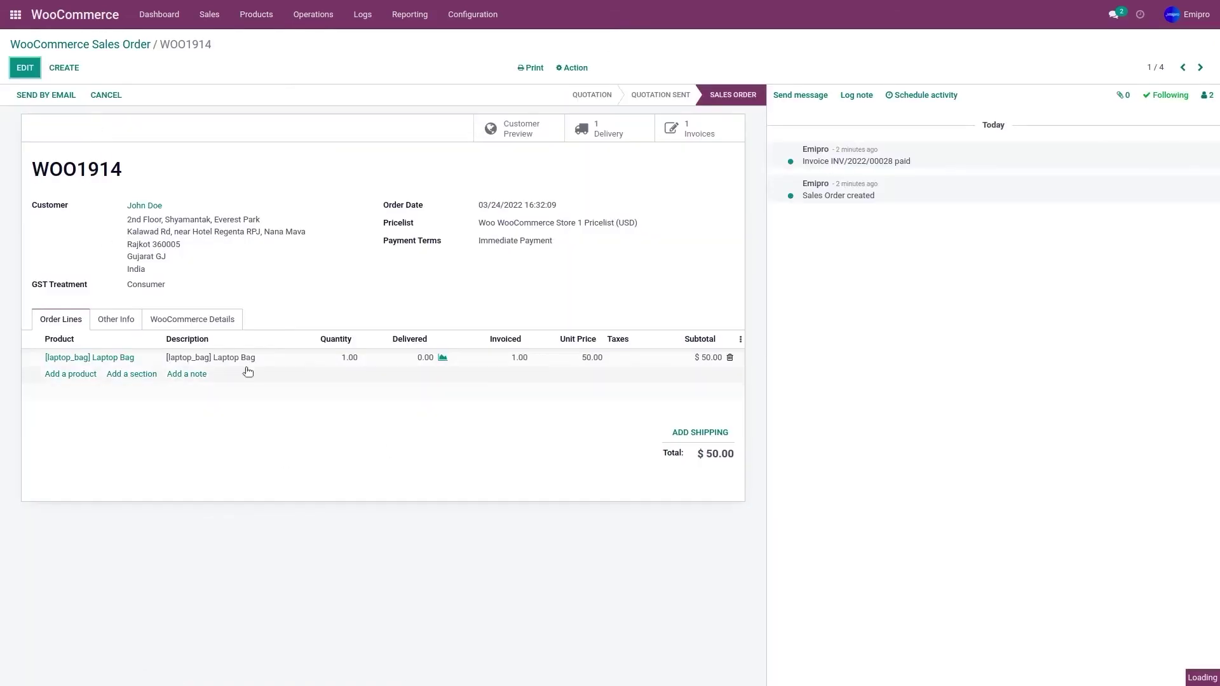
- Set WooCommerce order #1914's status to Refunded, update it, and return to the Orders list
key(ctrl+Tab)
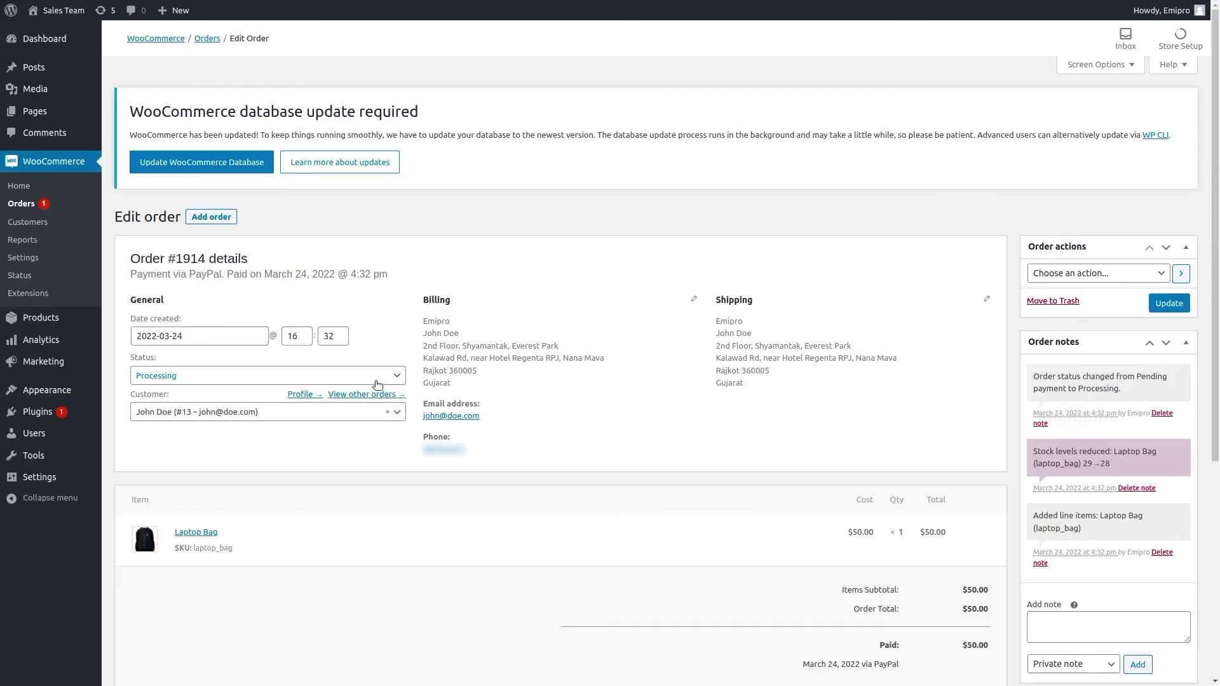
click(377, 384)
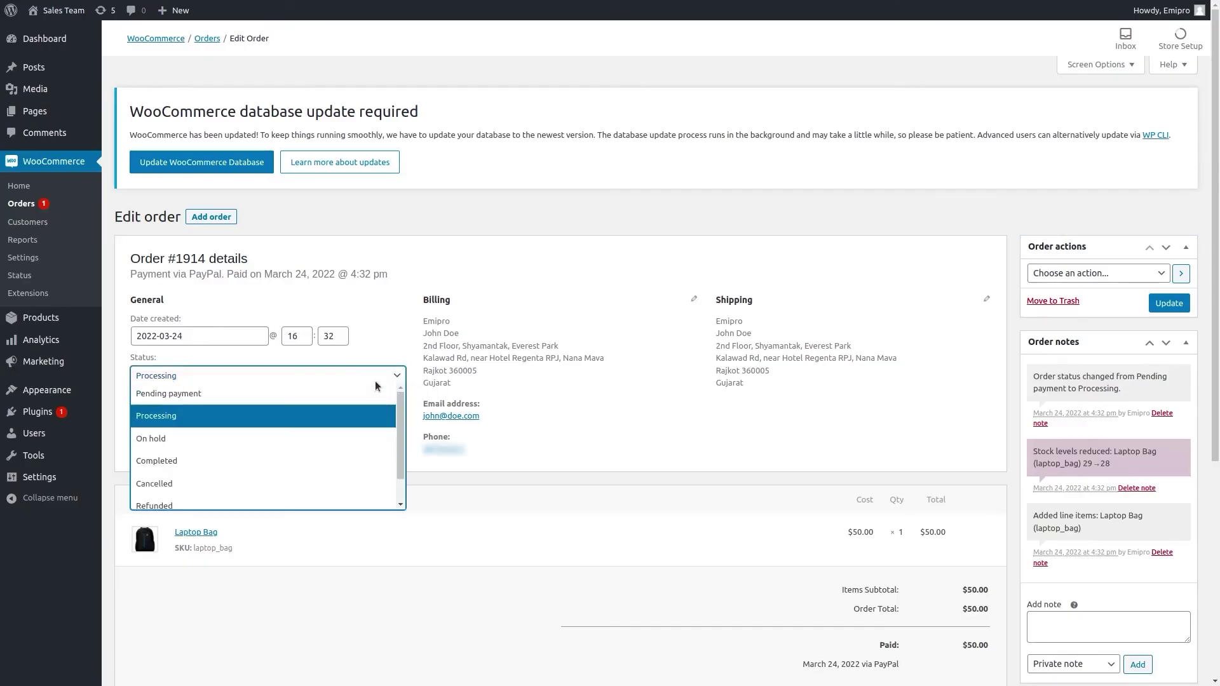
scroll(249, 465, down, 1)
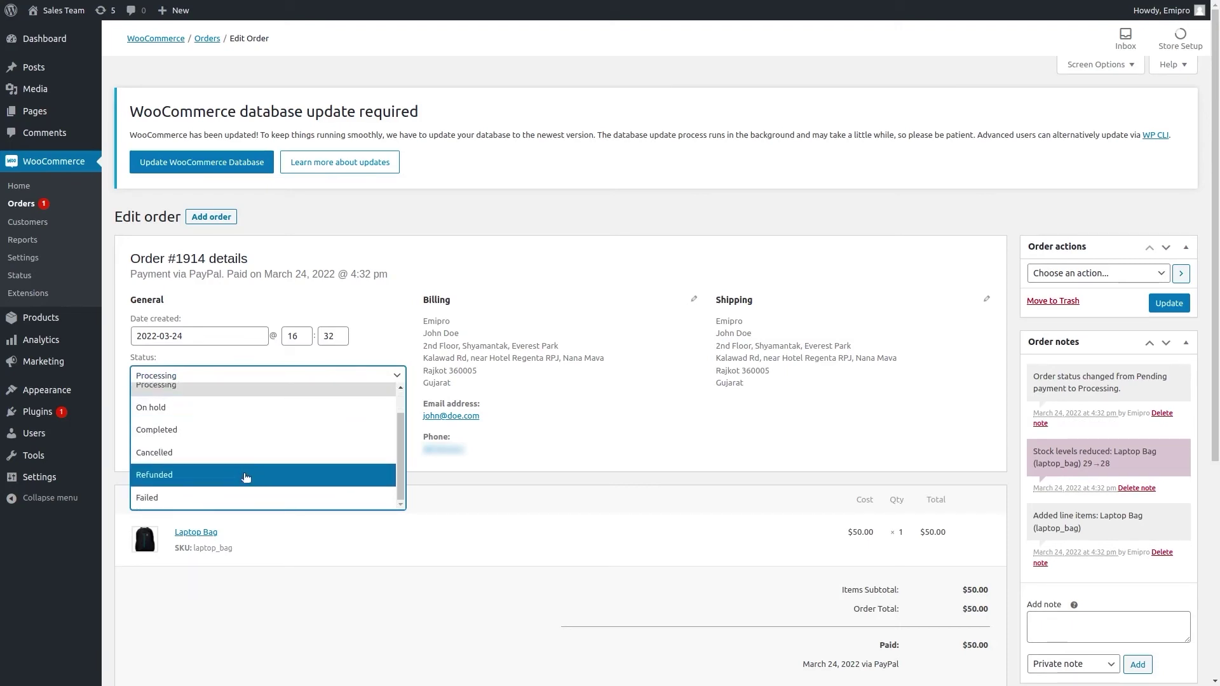
click(245, 477)
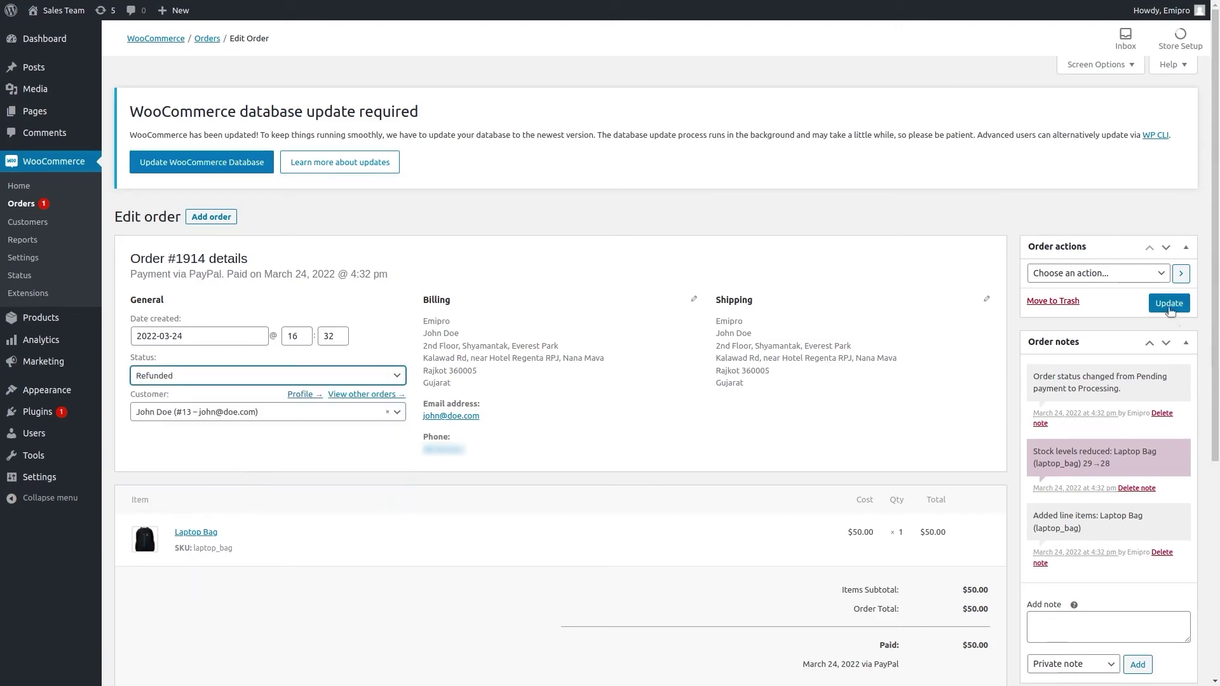
click(1169, 304)
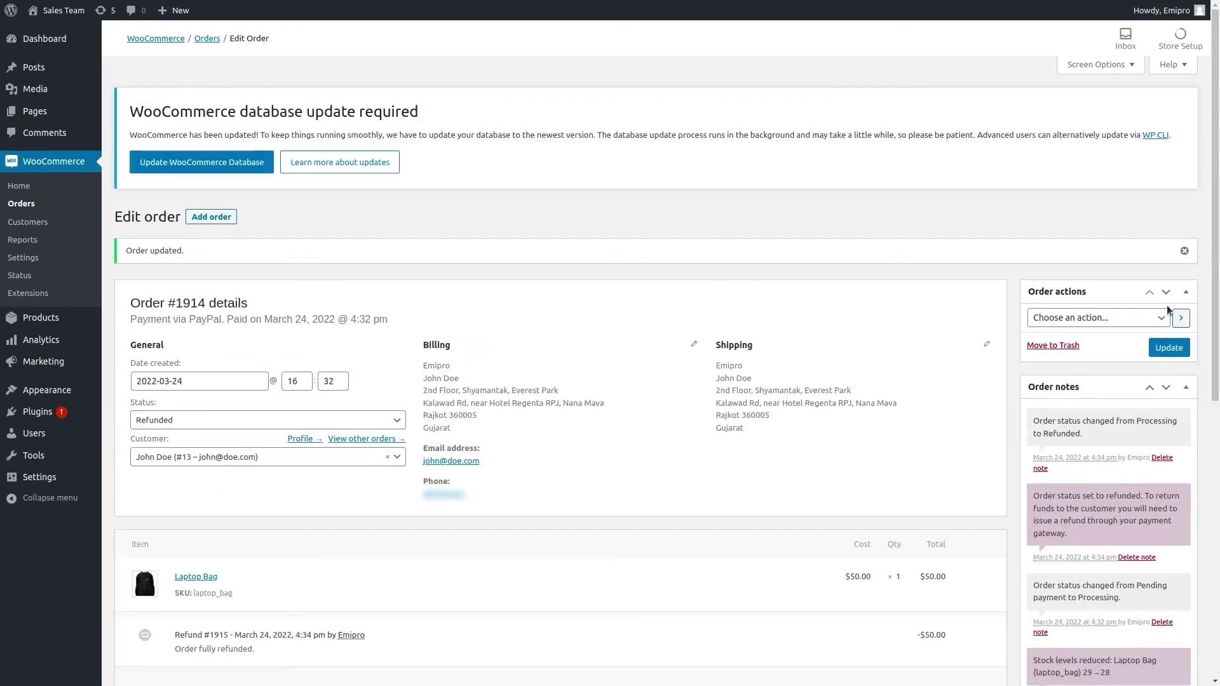
click(31, 205)
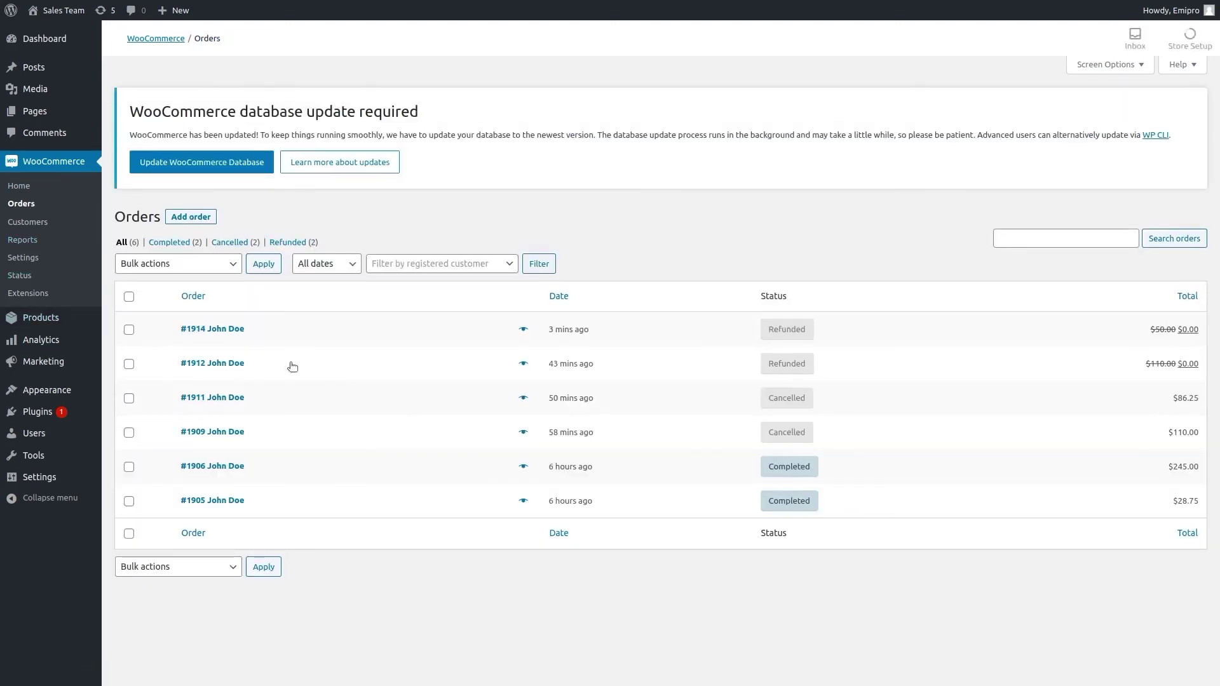
- Check orders 1912 and 1914 in Odoo, then view WOO1914's paid credit note RINV/2022/00008
mouse_move(776, 334)
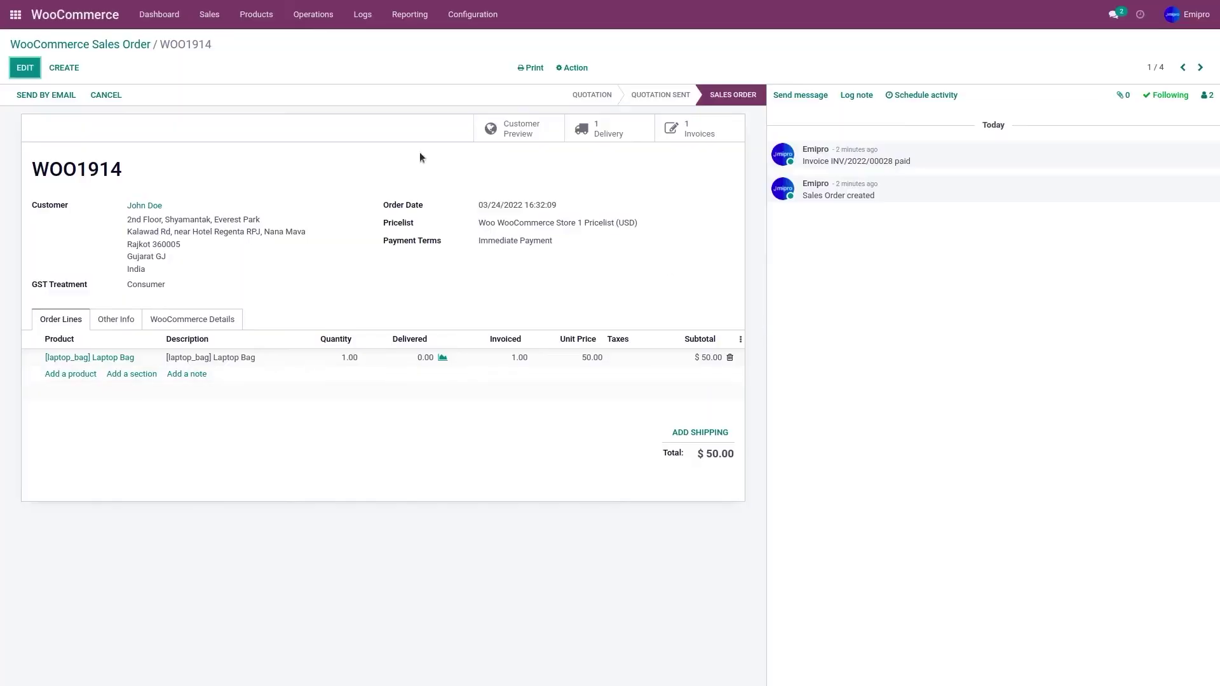
click(130, 44)
click(115, 139)
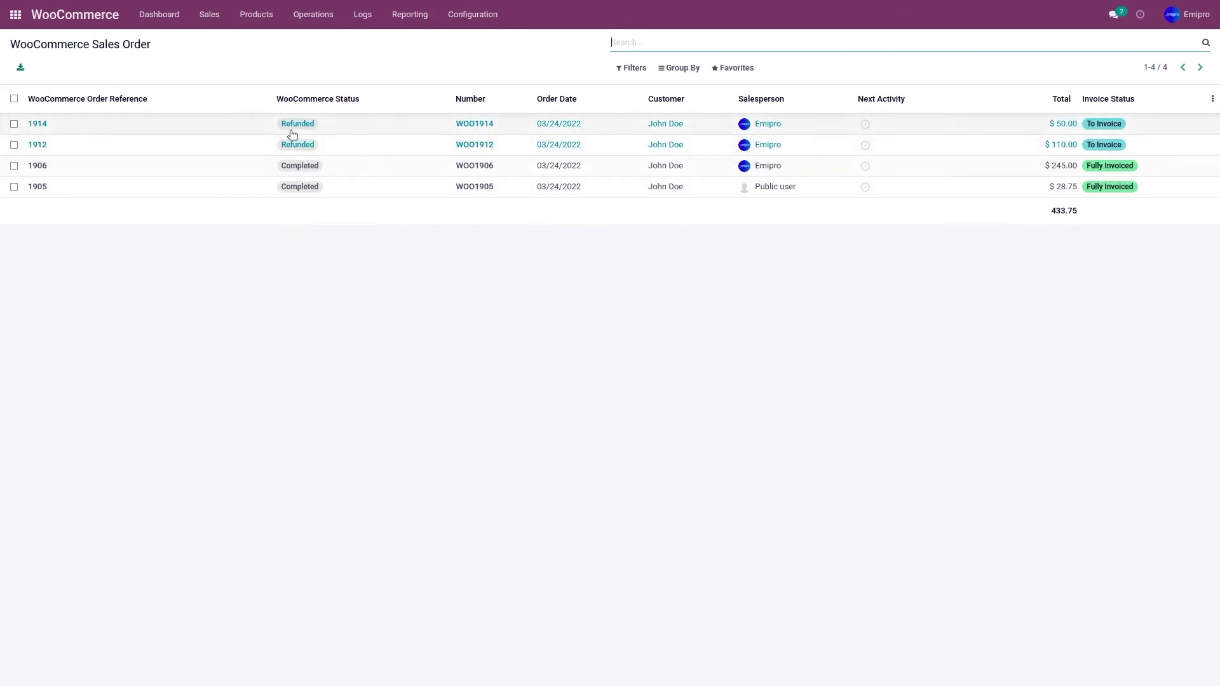
click(337, 131)
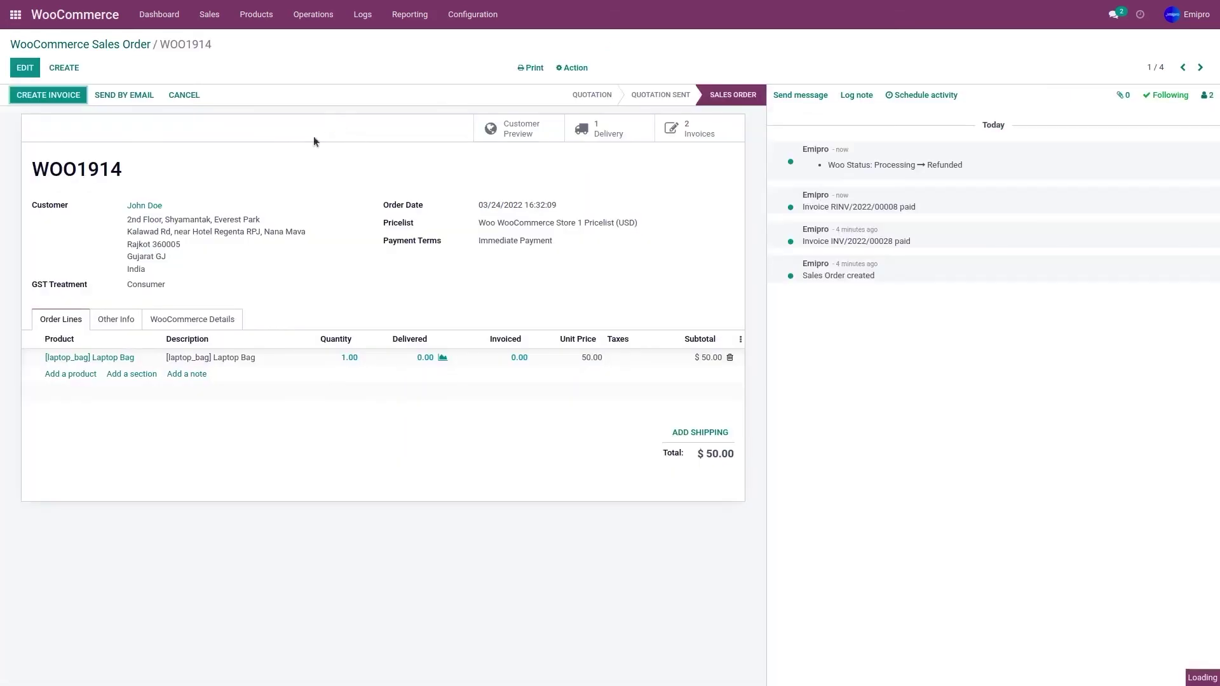
click(699, 140)
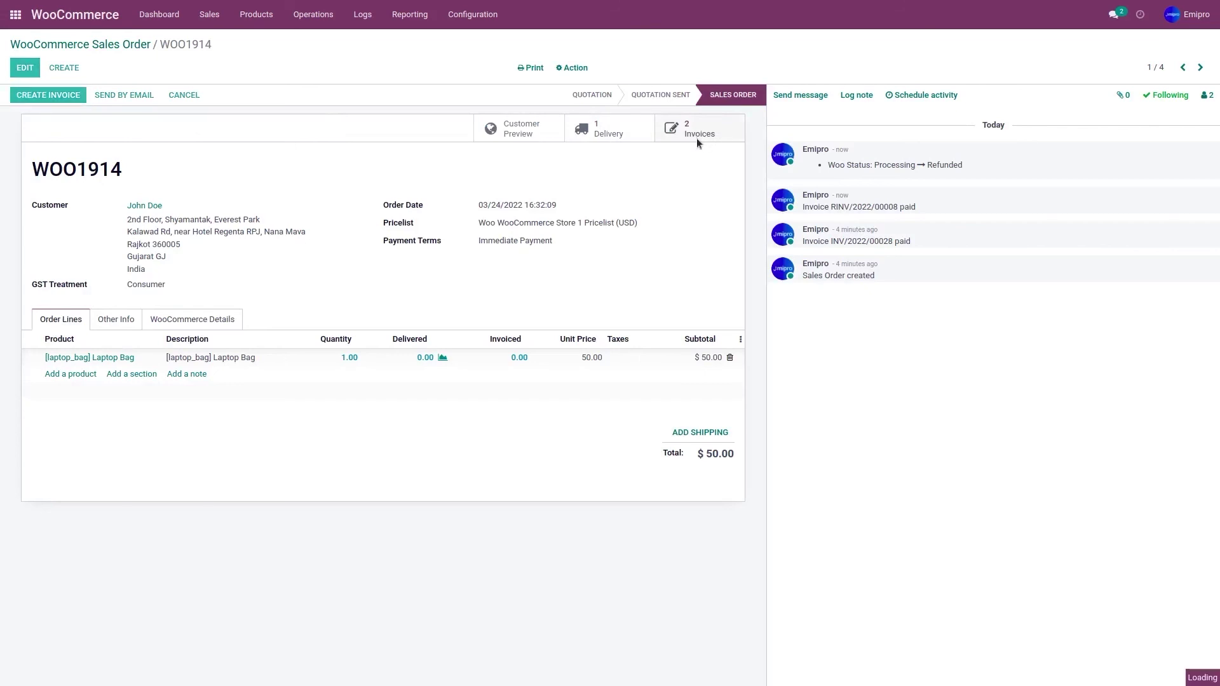